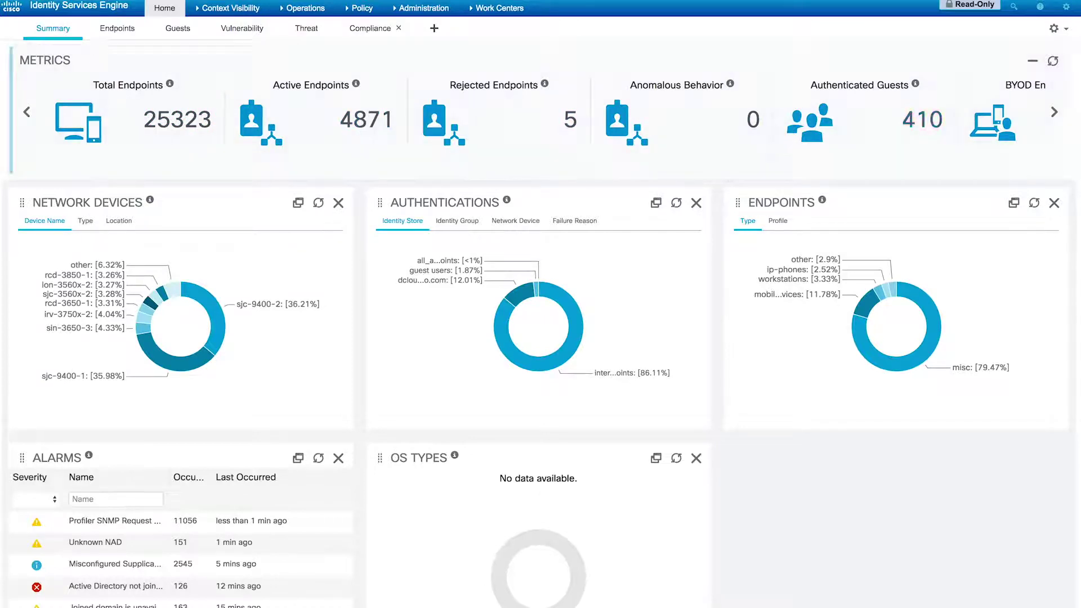
List the rejected endpoints and search for user thomas, finding two endpoints
left_click(1056, 115)
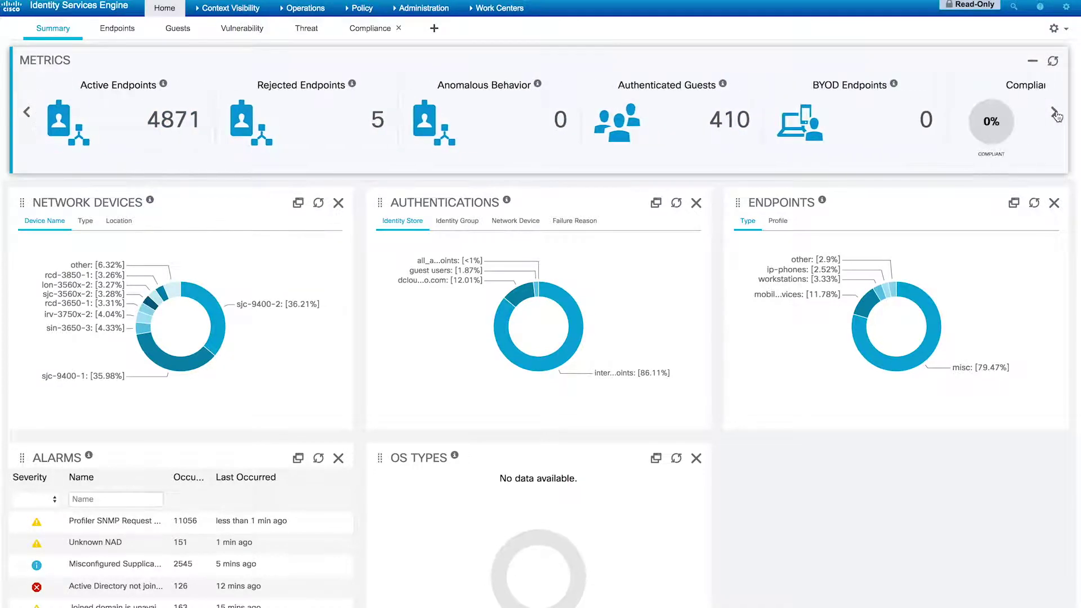
left_click(1056, 115)
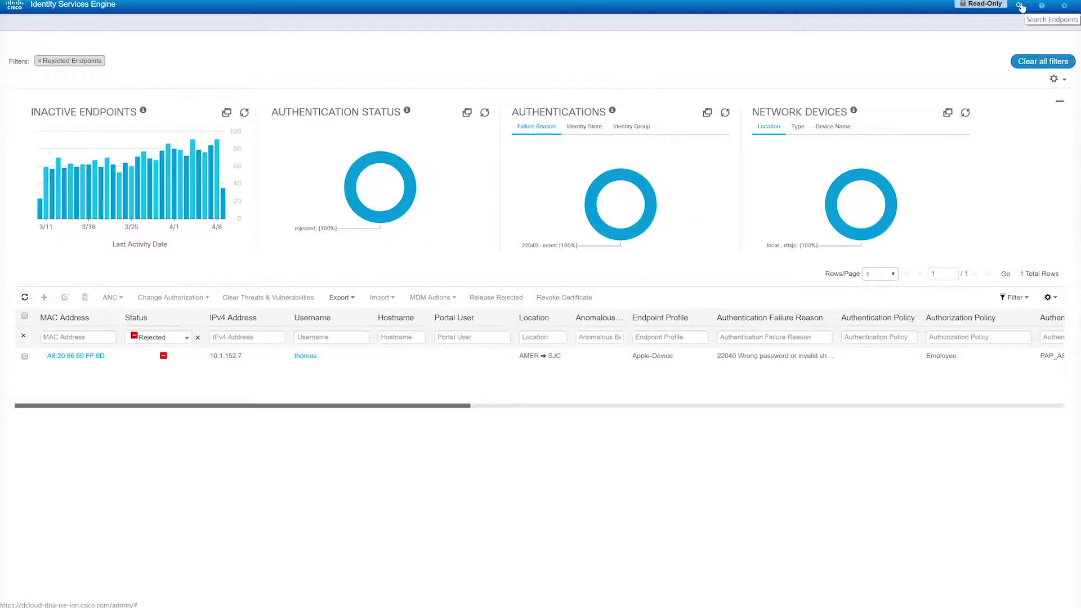
left_click(1021, 7)
type("thomas")
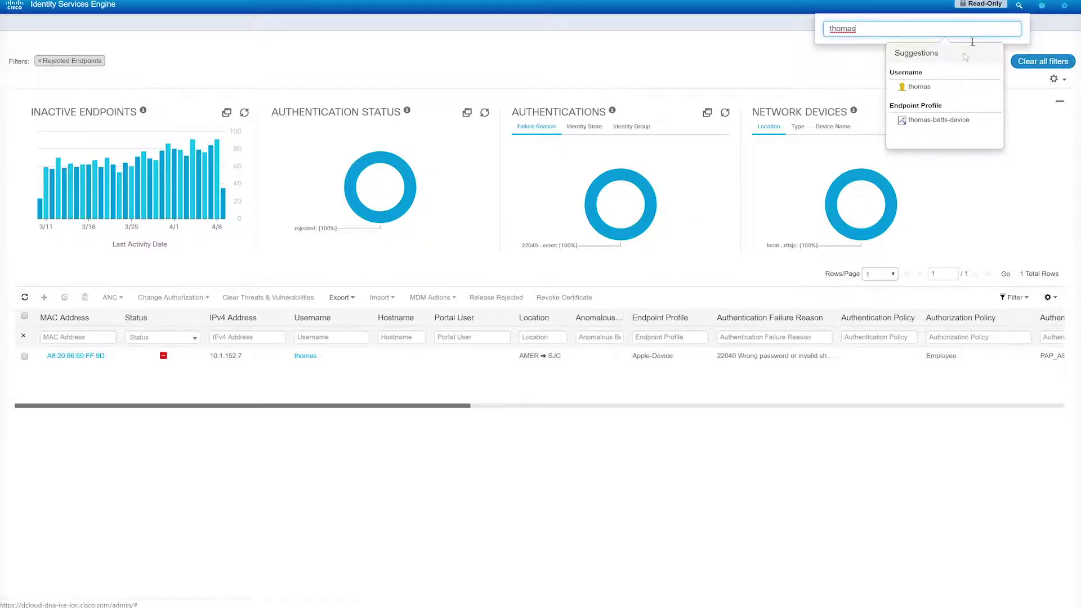
left_click(919, 87)
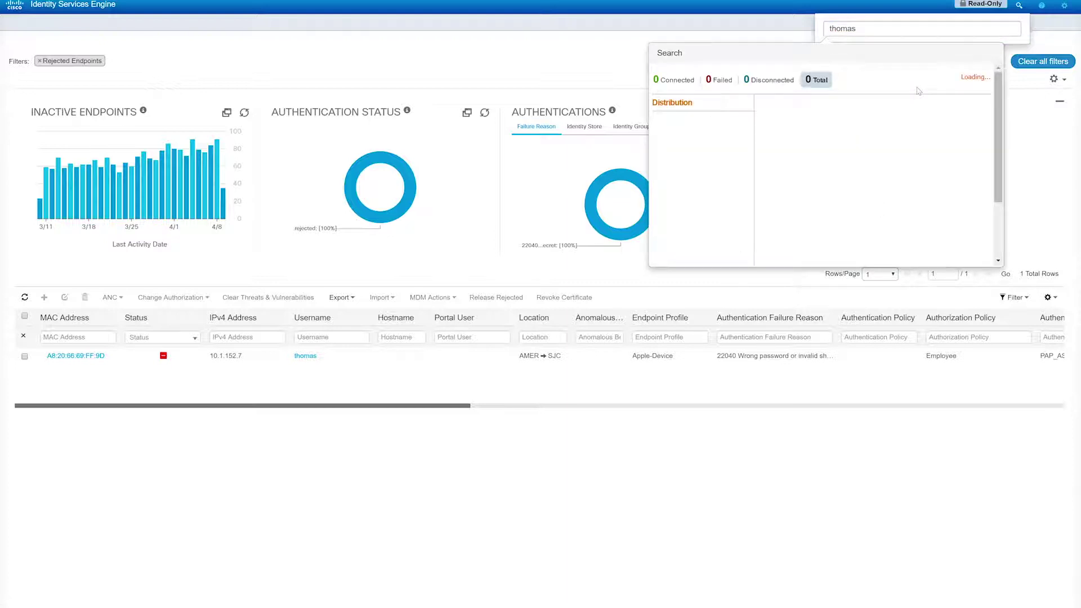
Expand the Failure Reason, Endpoint Profile and Authorization Profile breakdowns
left_click(658, 145)
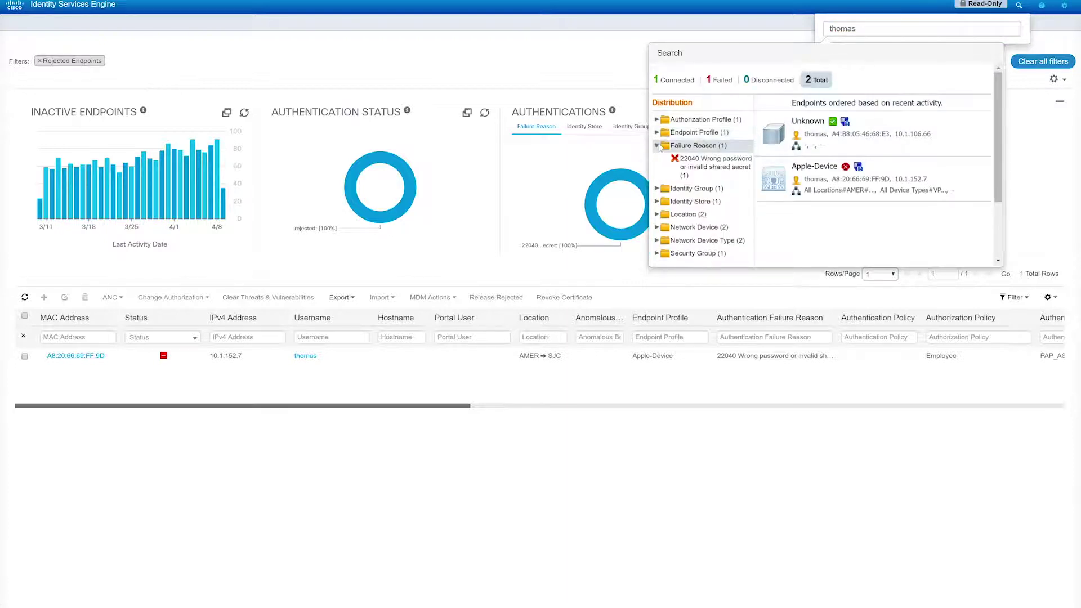
left_click(659, 133)
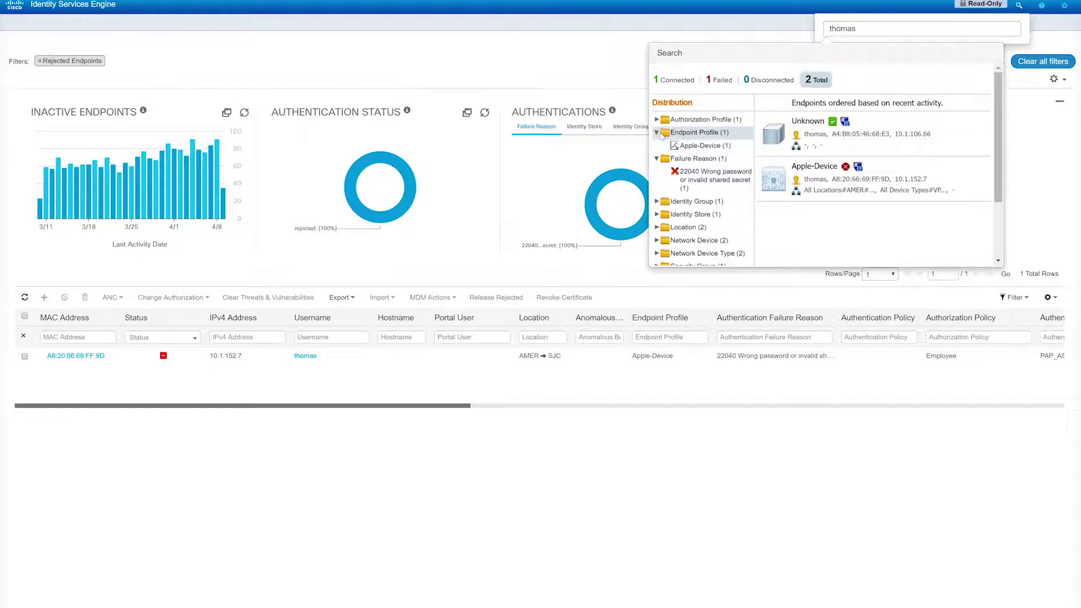
left_click(657, 121)
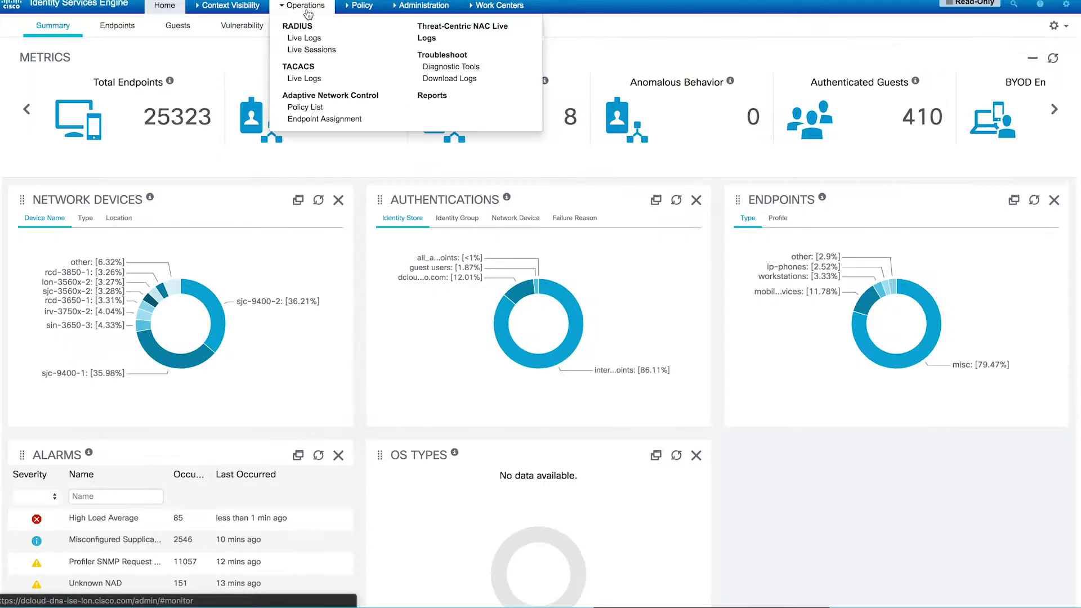
left_click(304, 37)
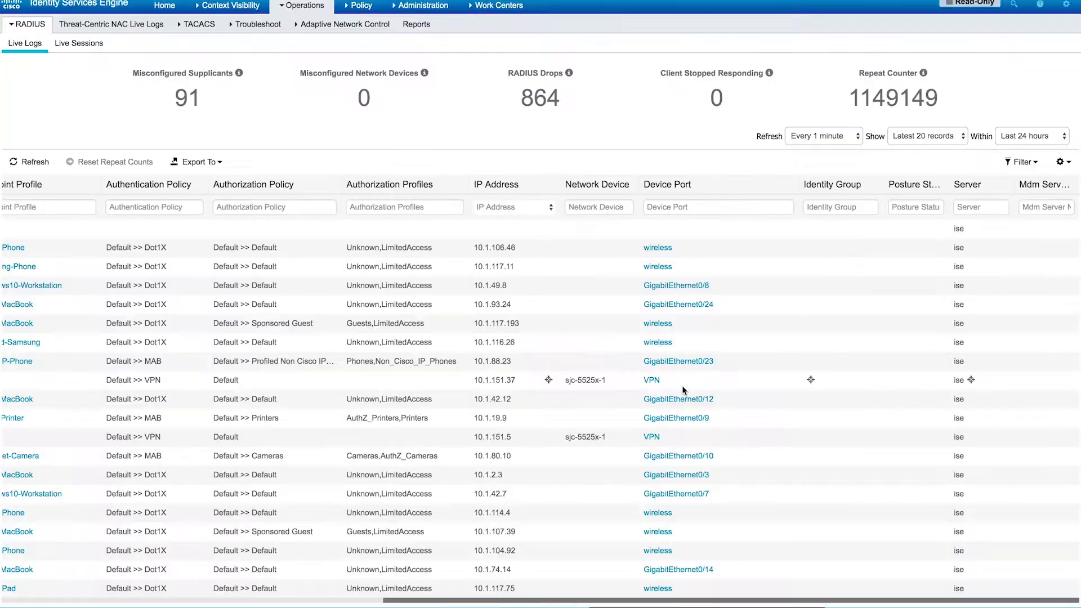
scroll(682, 386, "left", 10)
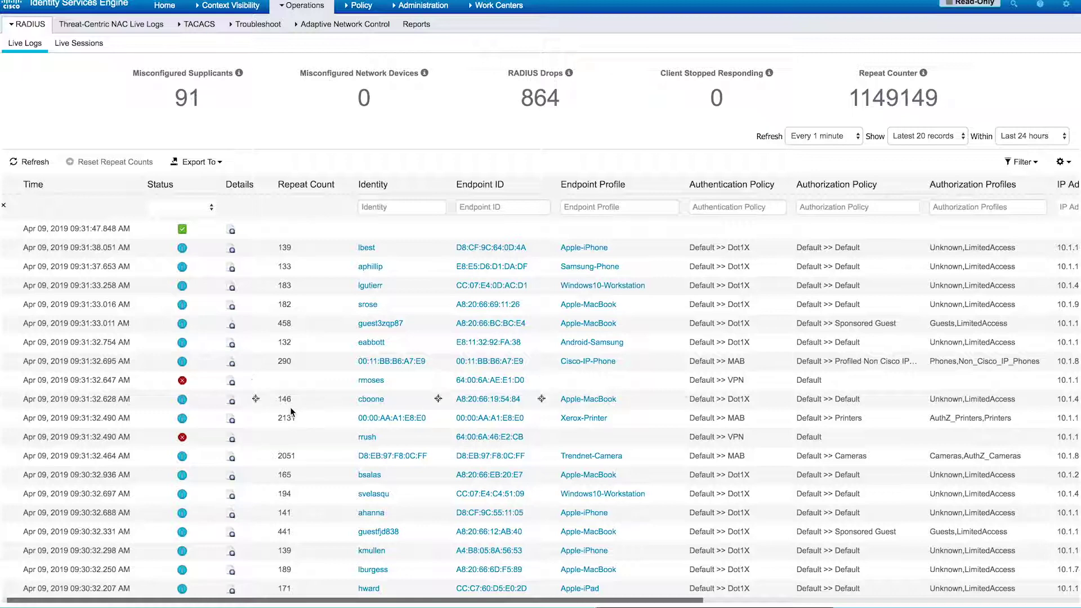
left_click(231, 381)
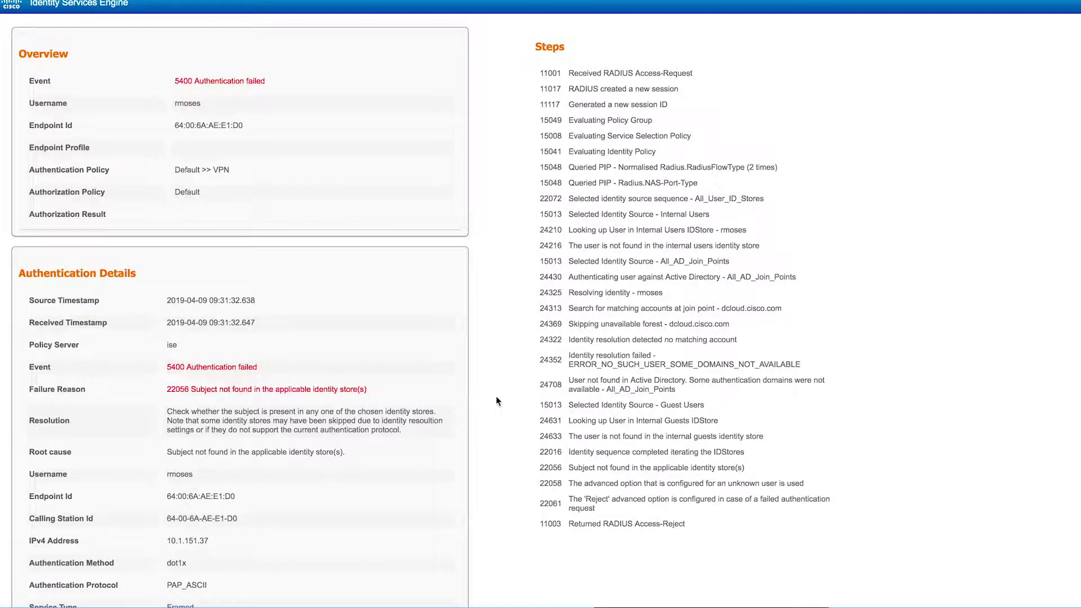
scroll(496, 397, "down", 5)
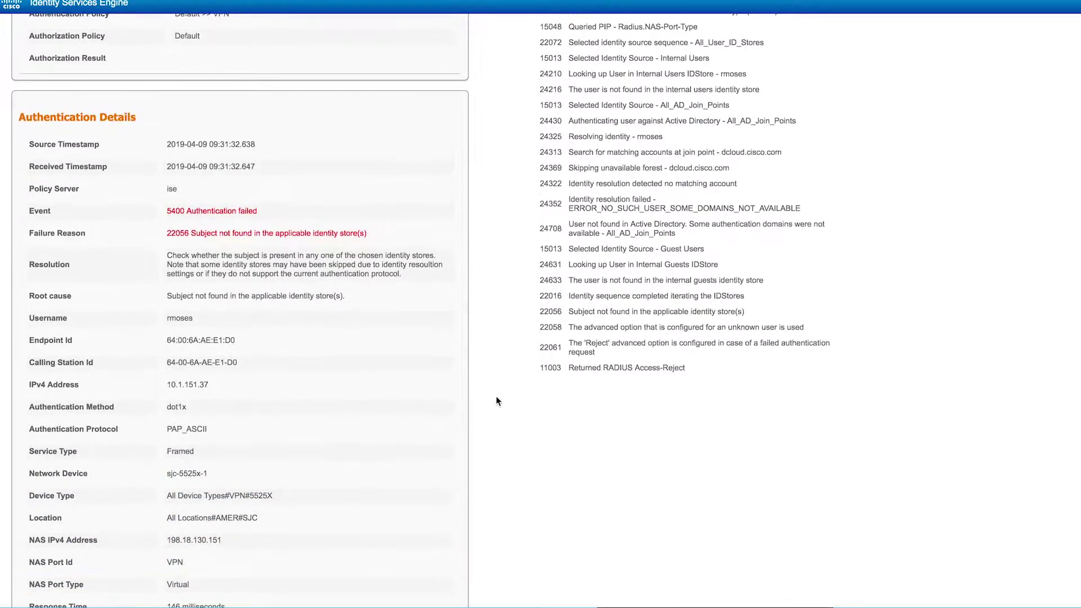
scroll(496, 397, "down", 5)
scroll(496, 396, "down", 5)
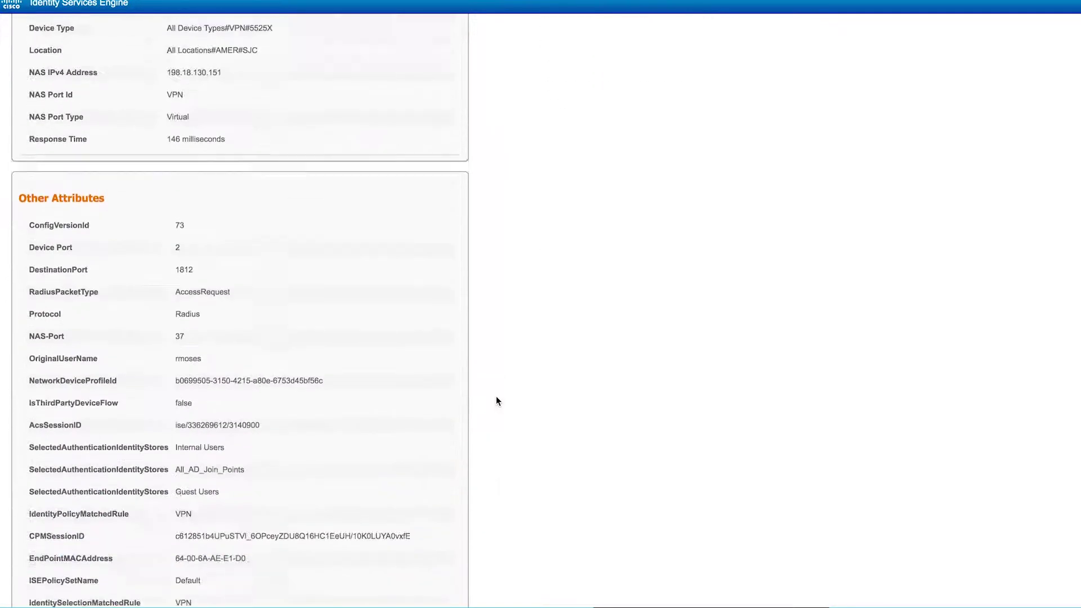
Show the TrustSec Production Matrix and review the BlockMalware ACL entries
left_click(499, 5)
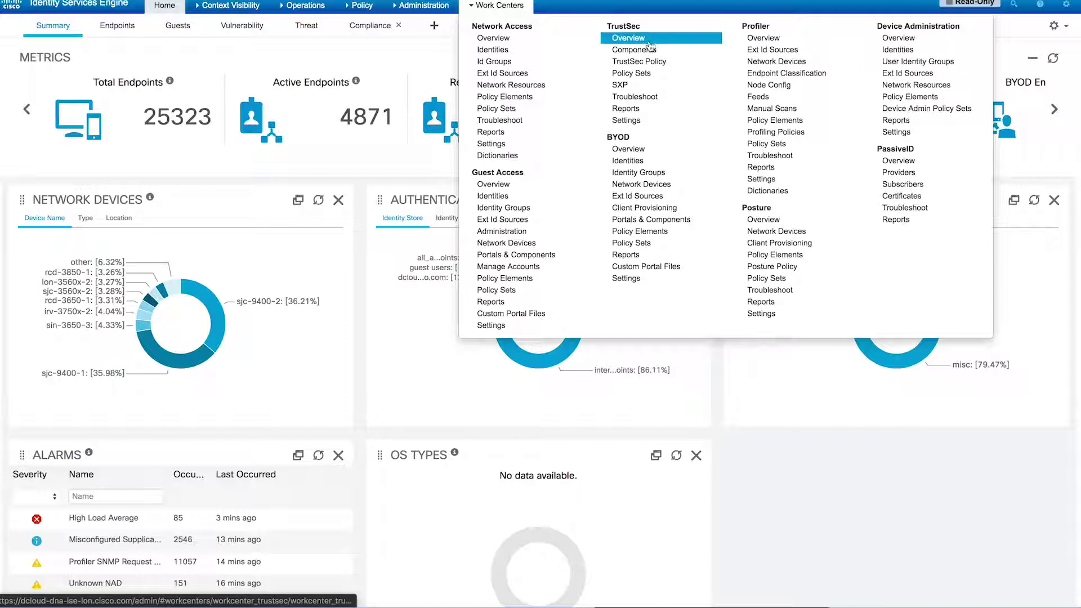
left_click(639, 61)
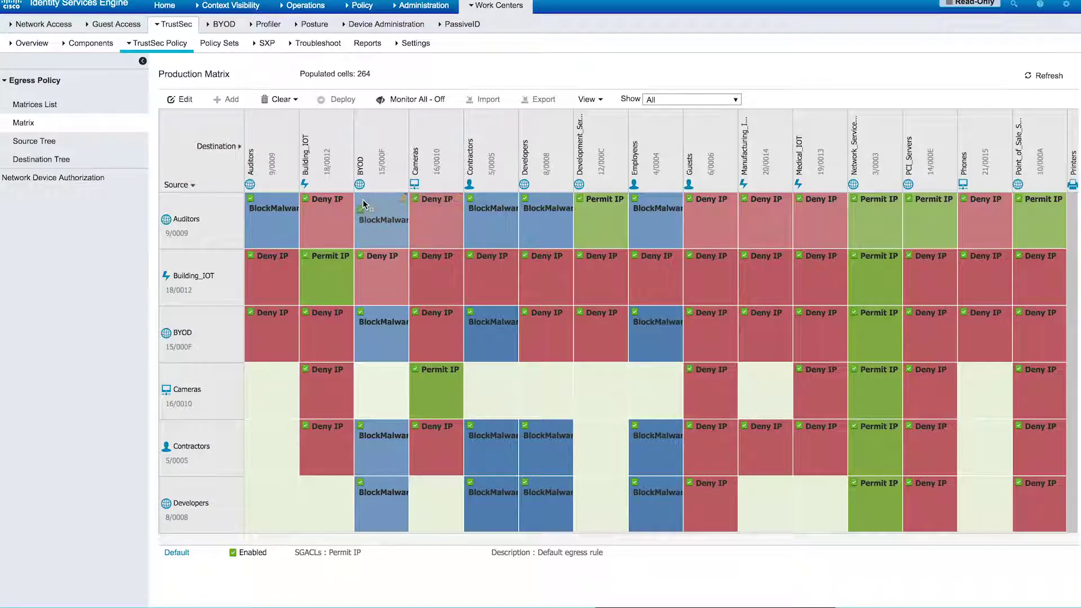
mouse_move(382, 219)
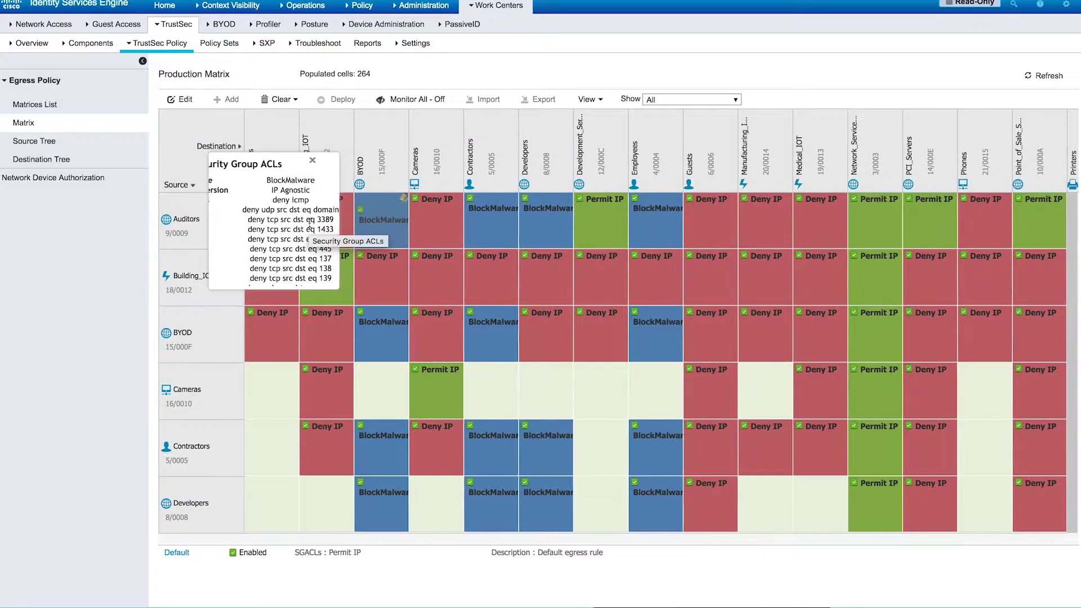
scroll(309, 241, "down", 2)
scroll(309, 241, "down", 2)
scroll(310, 236, "down", 2)
scroll(309, 232, "down", 2)
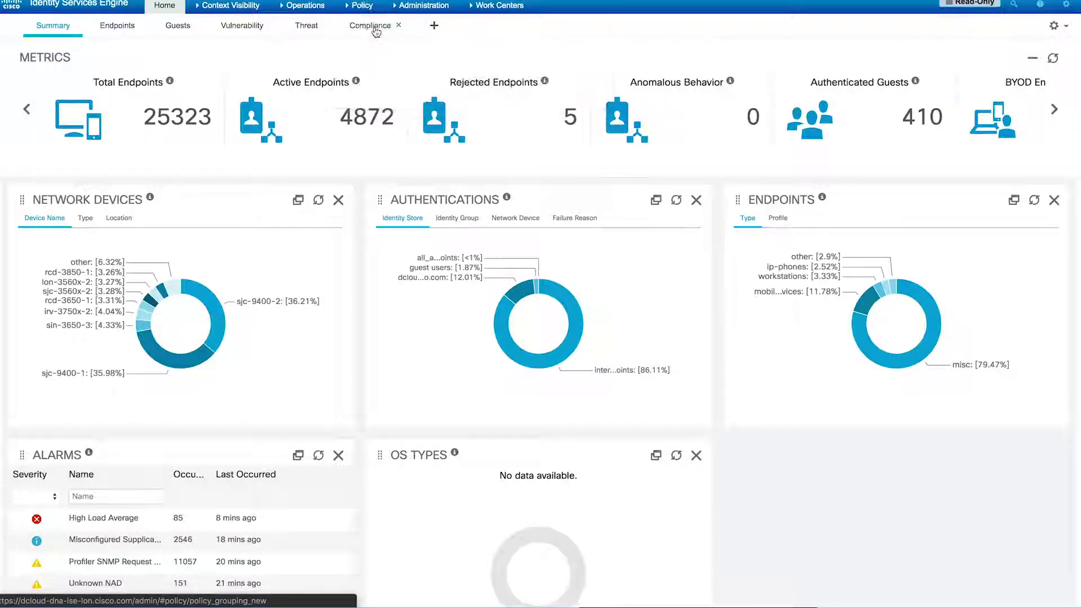
Open the Default policy set and expand its 18-rule Authorization Policy
left_click(374, 30)
left_click(1062, 158)
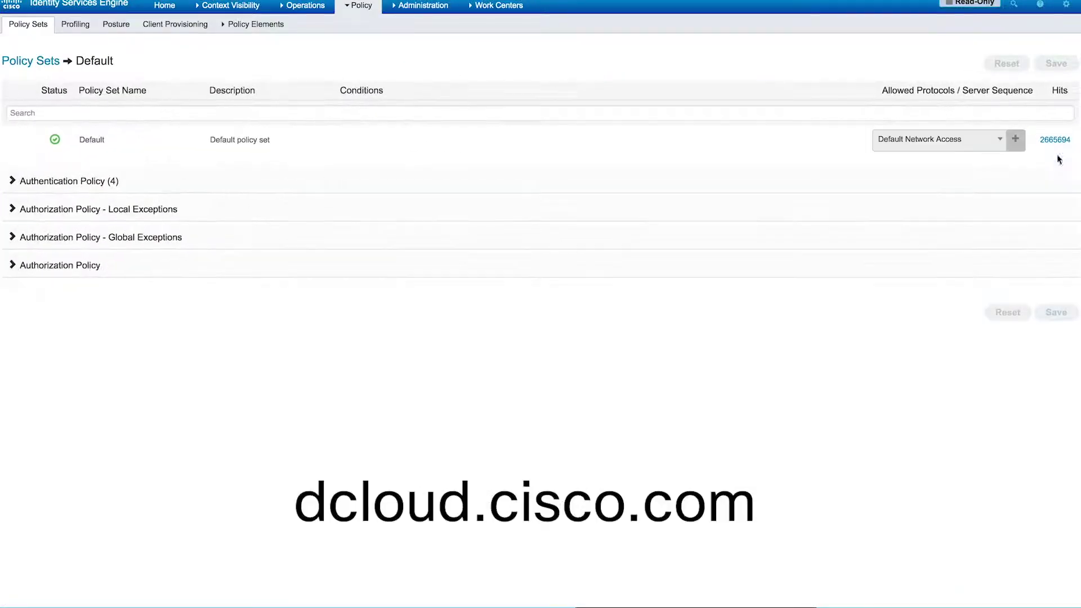
left_click(13, 264)
scroll(313, 439, "down", 2)
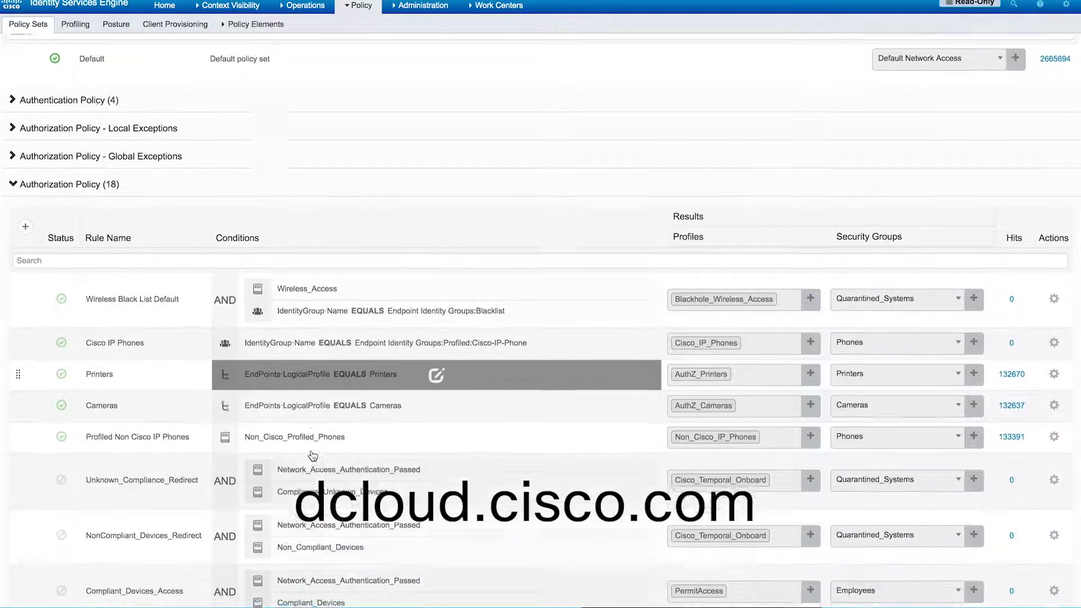
scroll(313, 455, "down", 5)
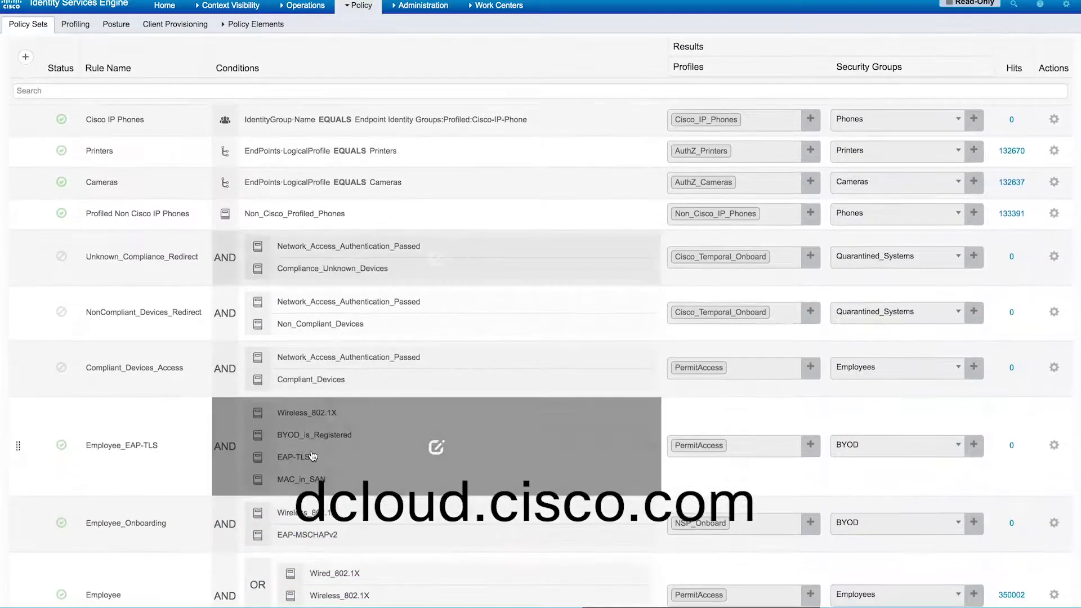